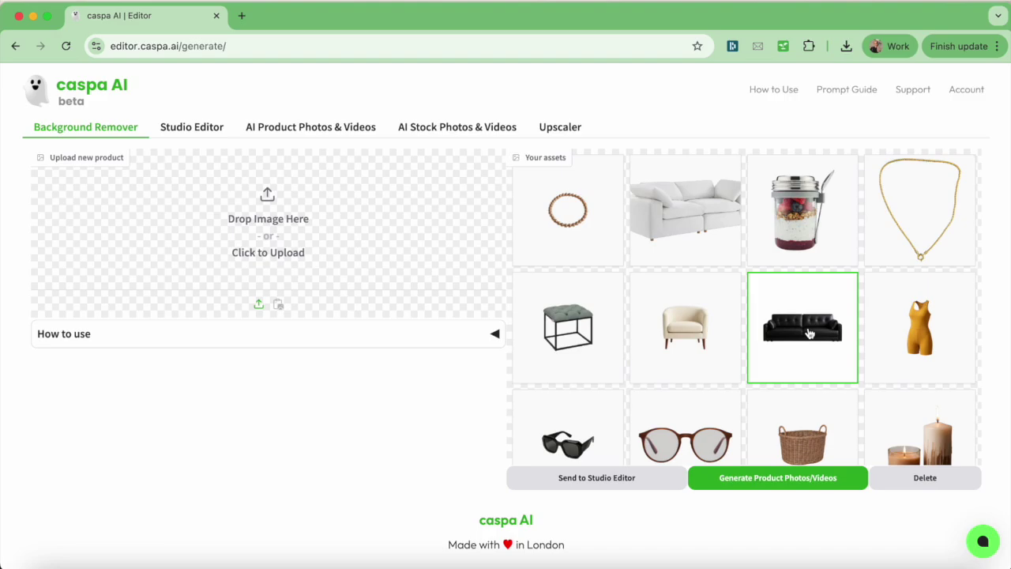
# Step: Send the black sofa asset to product generation in Video mode
pyautogui.click(809, 334)
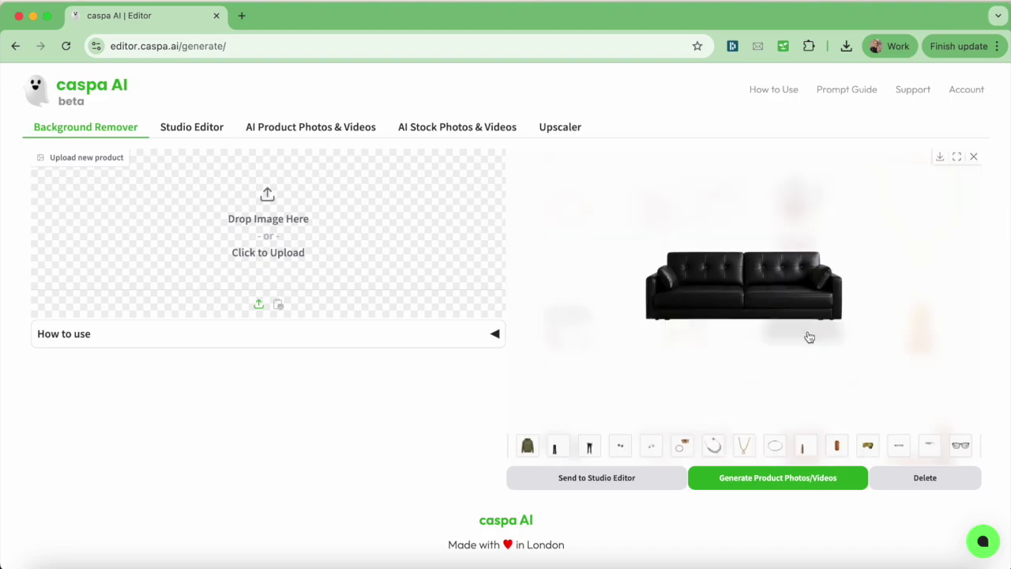
pyautogui.click(768, 479)
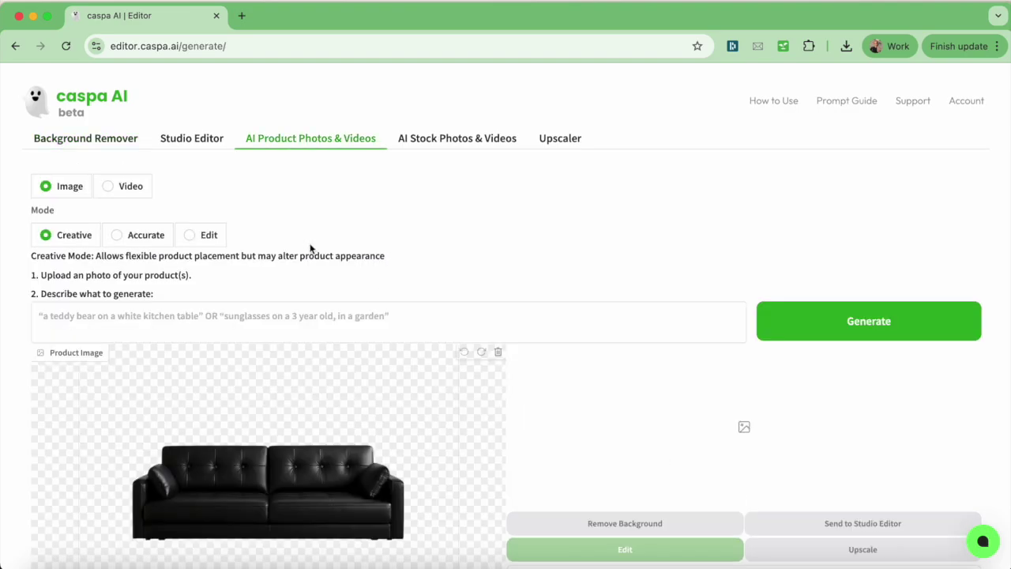
pyautogui.click(126, 191)
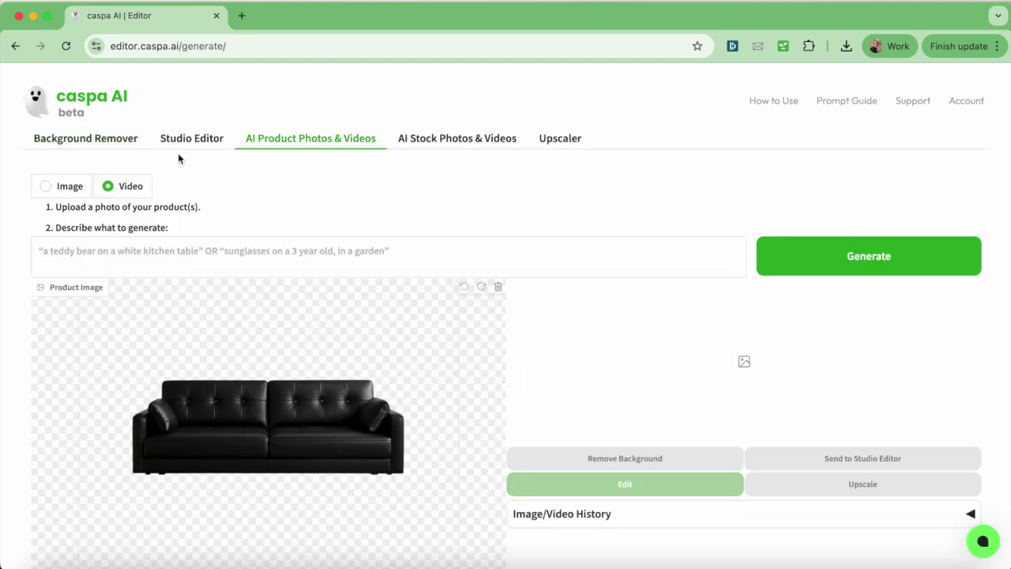
pyautogui.click(46, 18)
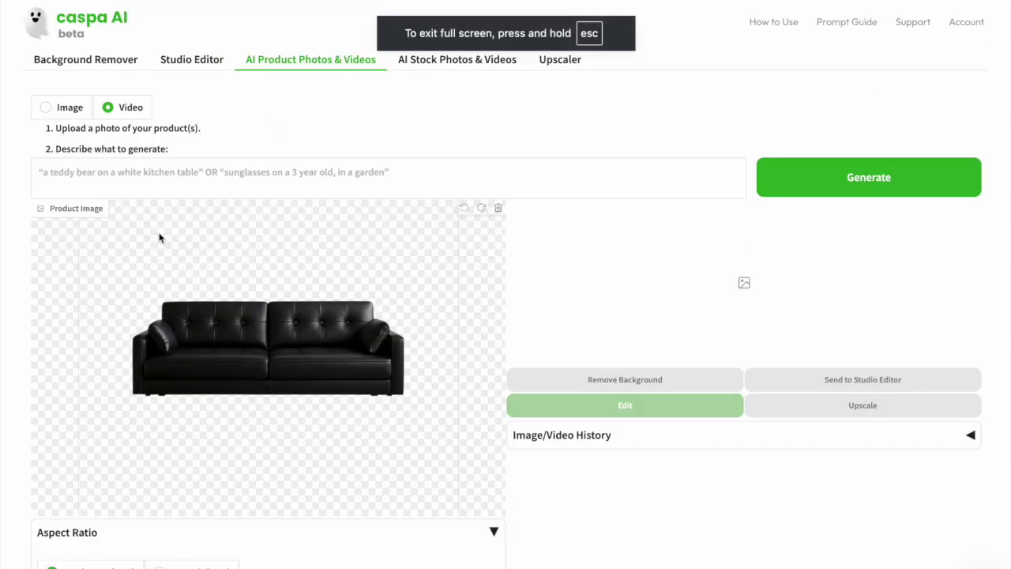
# Step: Describe the sofa in a bright contemporary room where a ginger cat jumps on it, and generate
pyautogui.click(137, 180)
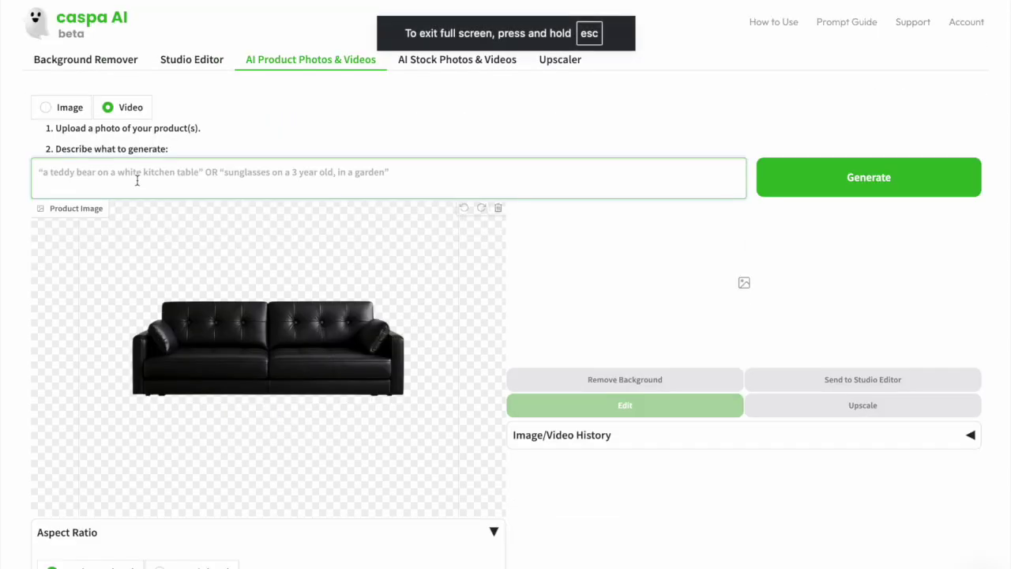
pyautogui.write('this exact blac')
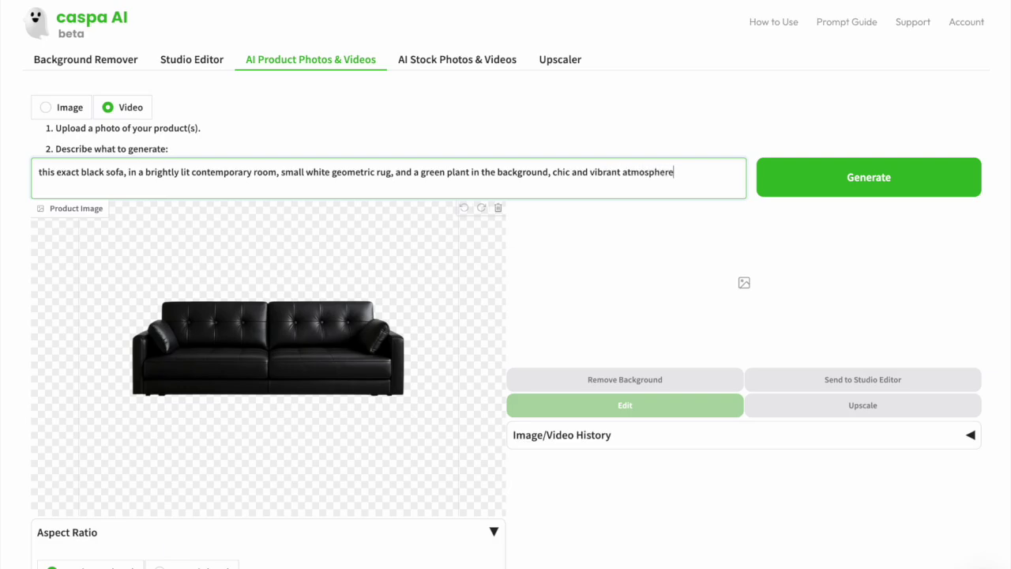
pyautogui.write('at jumps on the sofa')
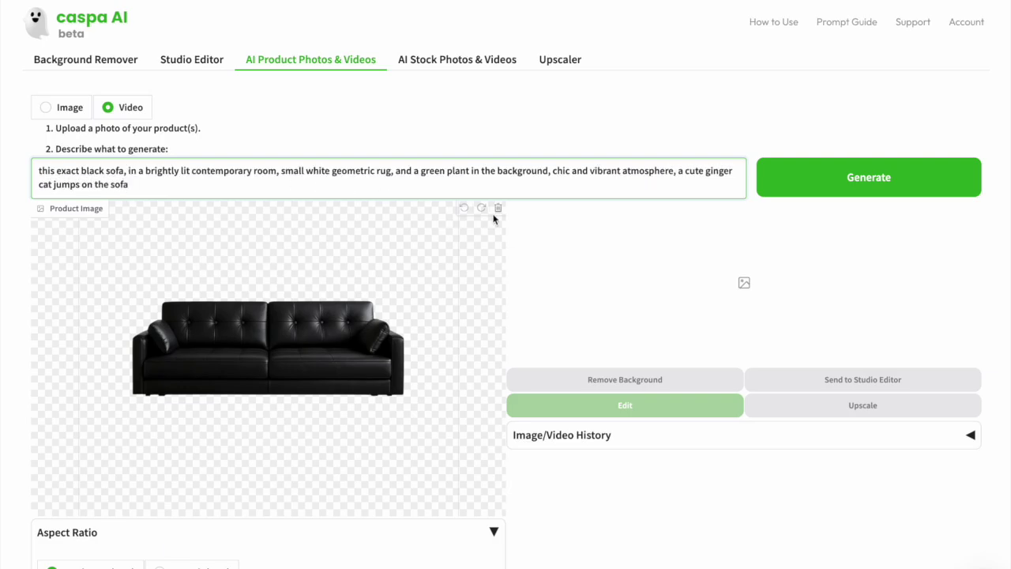
pyautogui.click(857, 183)
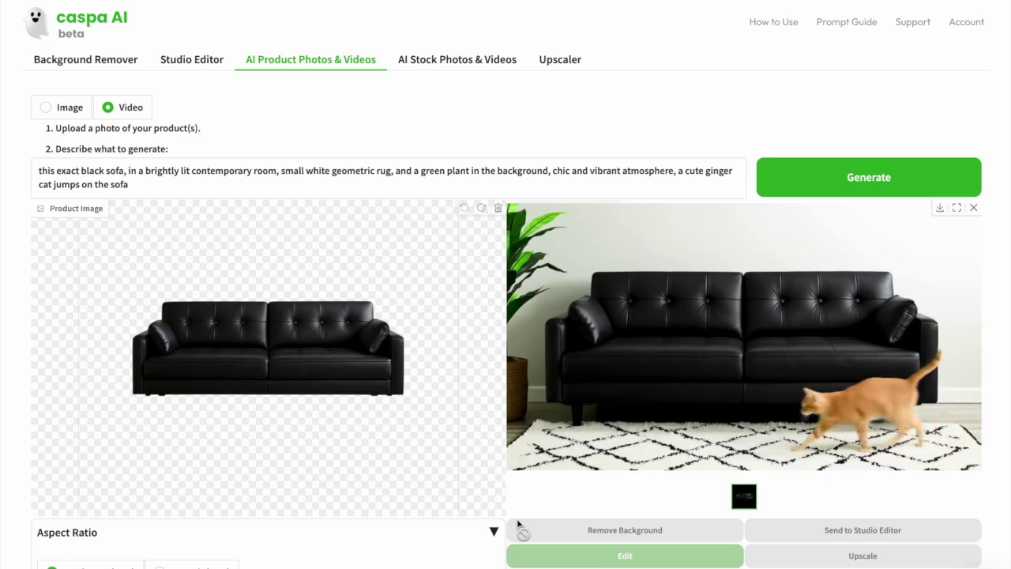
# Step: Download the finished 8-second sofa video as an MP4
pyautogui.click(937, 210)
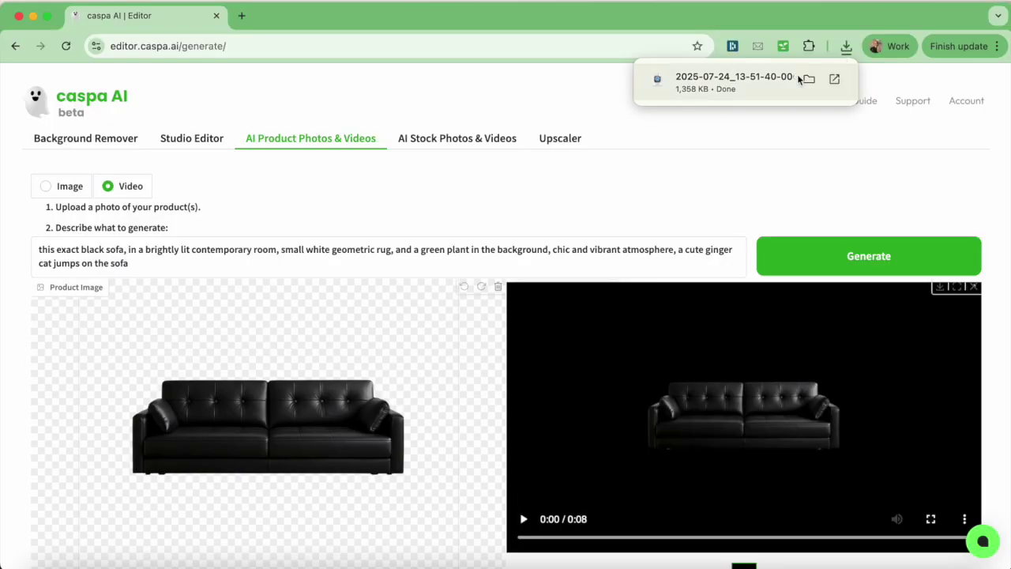
# Step: Open the downloaded sofa MP4 in QuickTime Player and play it
pyautogui.click(758, 65)
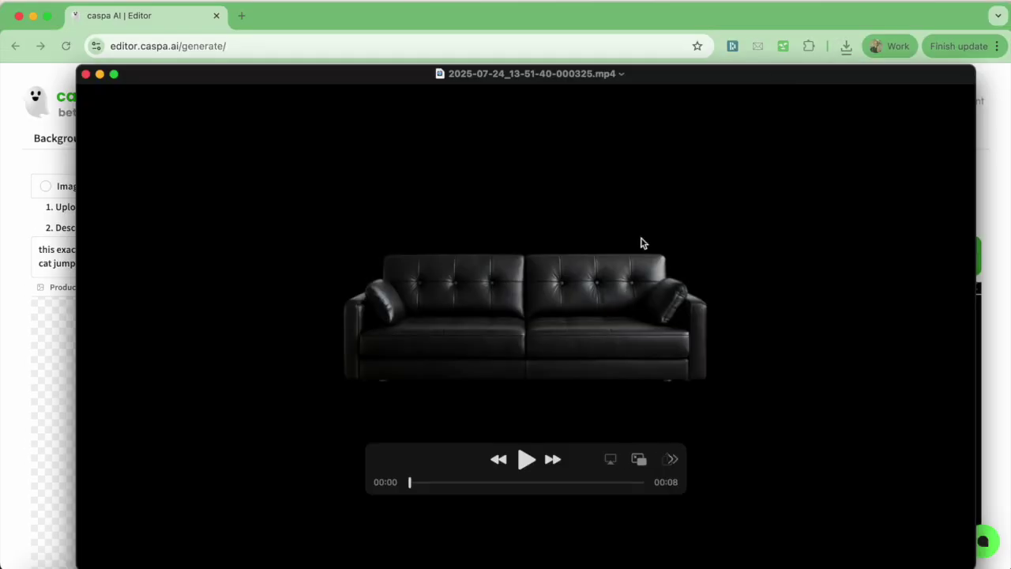
pyautogui.click(526, 460)
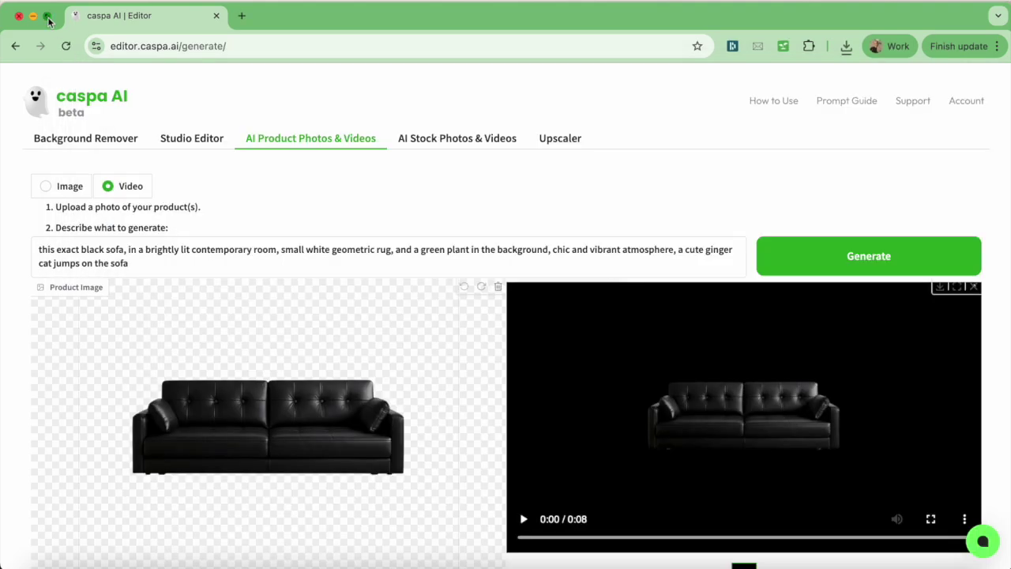
# Step: Generate a Portrait 9:16 version of the sofa video
pyautogui.press('ctrl+super+f')
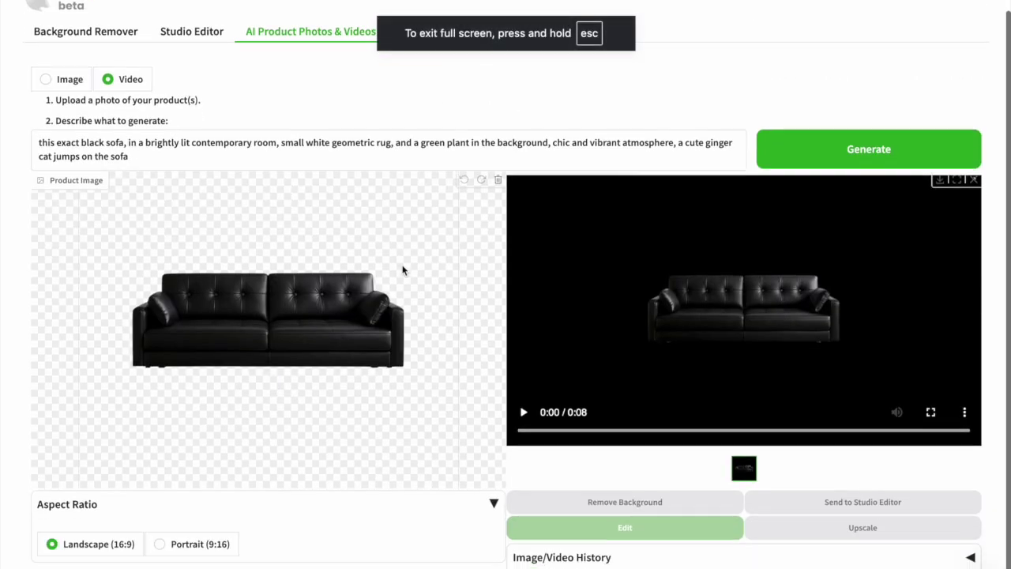
pyautogui.click(194, 545)
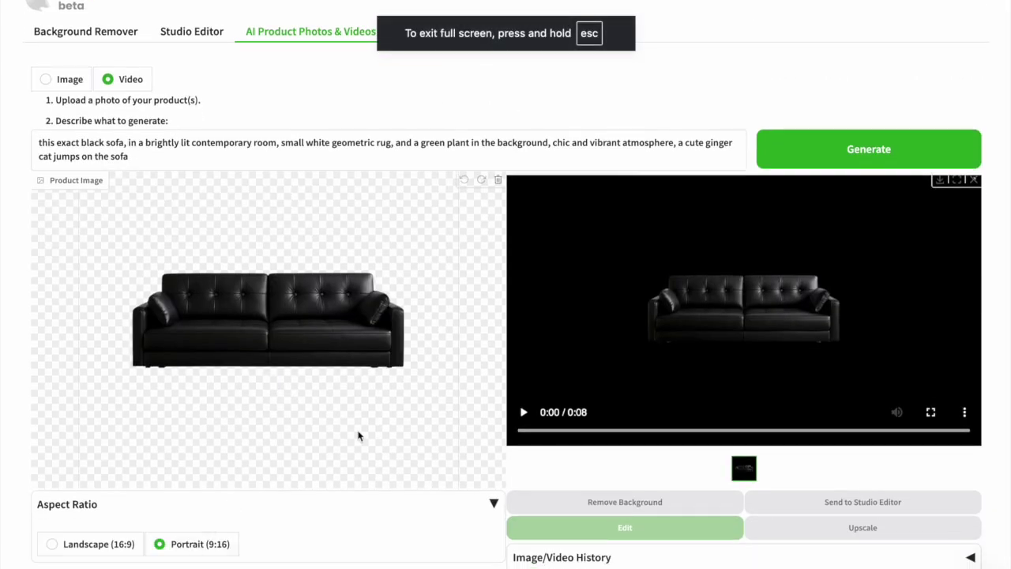
pyautogui.click(874, 151)
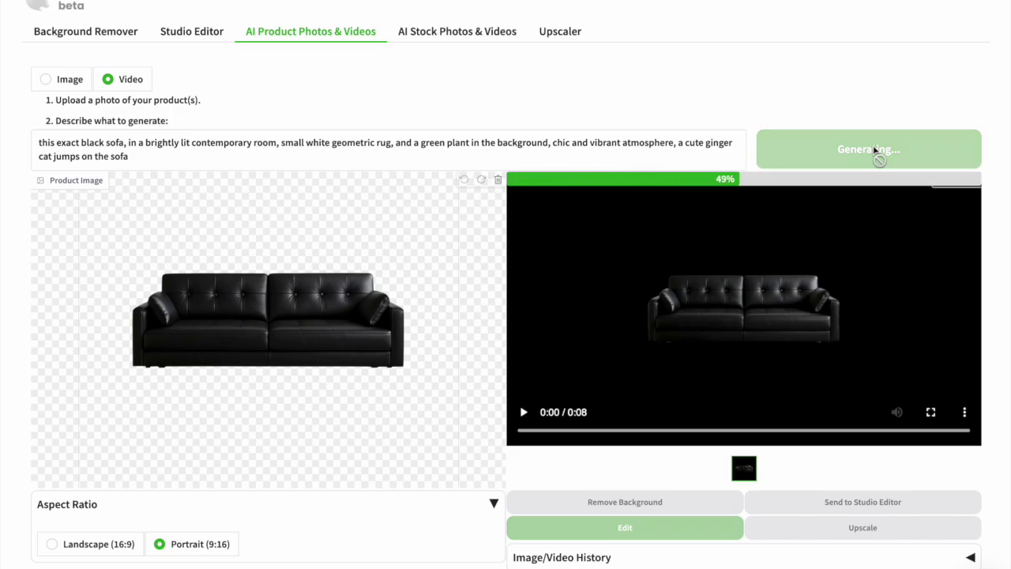
# Step: Preview and download the portrait sofa video, then play the downloaded file
pyautogui.click(524, 412)
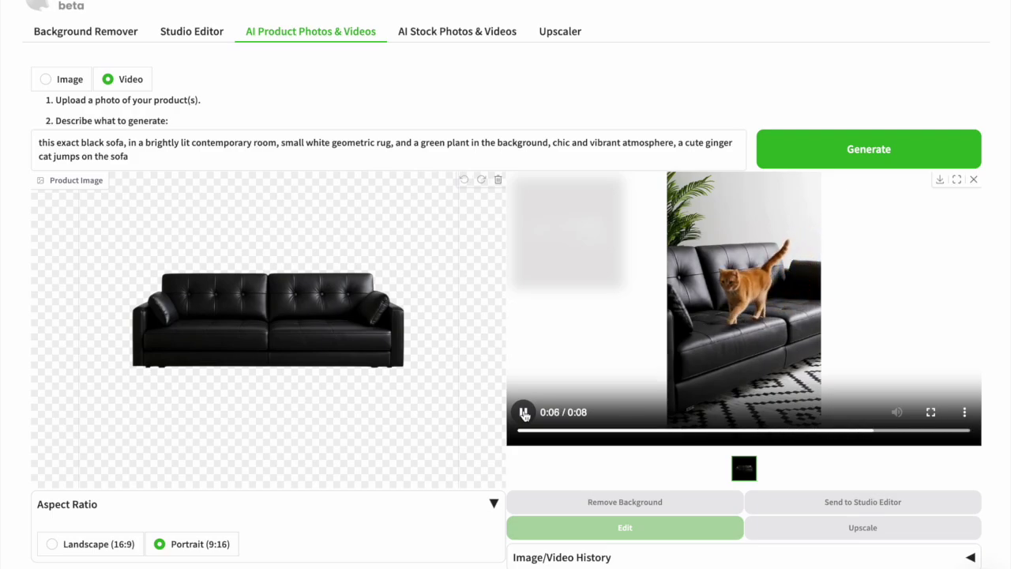
pyautogui.click(939, 180)
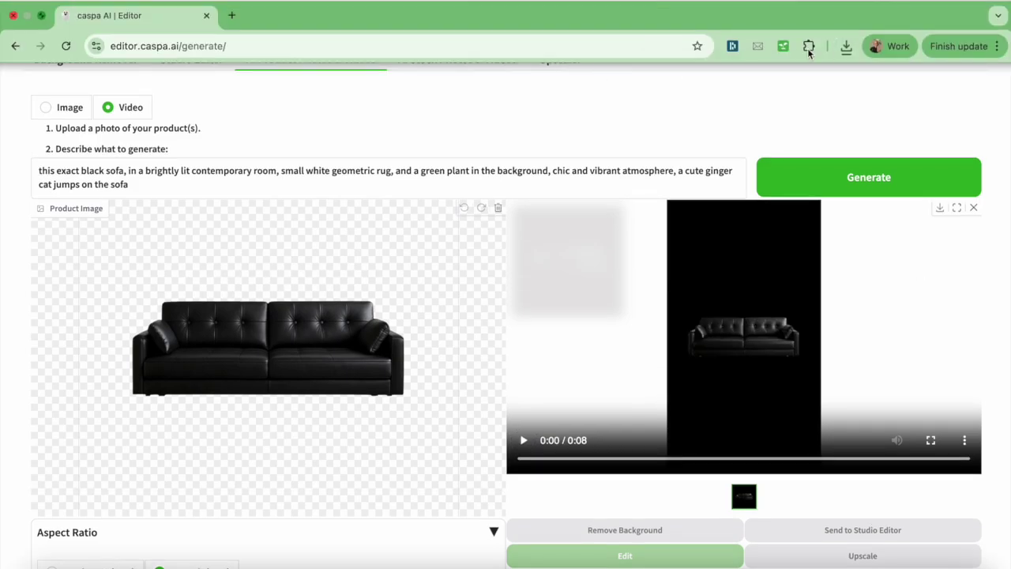
pyautogui.click(846, 45)
pyautogui.click(747, 106)
pyautogui.moveTo(363, 11); pyautogui.dragTo(655, 12)
pyautogui.click(535, 449)
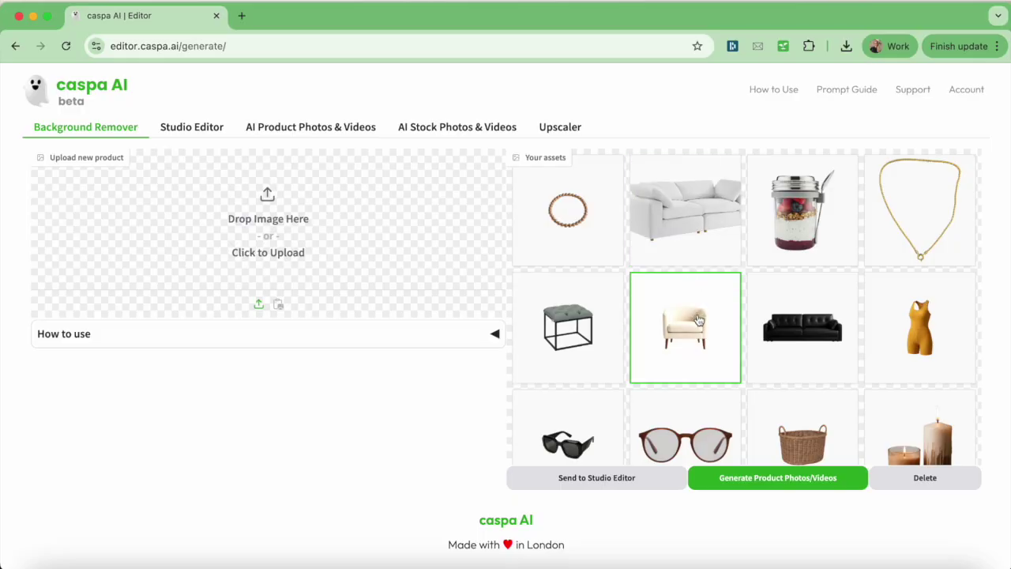
# Step: Send the cream armchair asset to product generation in Video mode
pyautogui.click(698, 320)
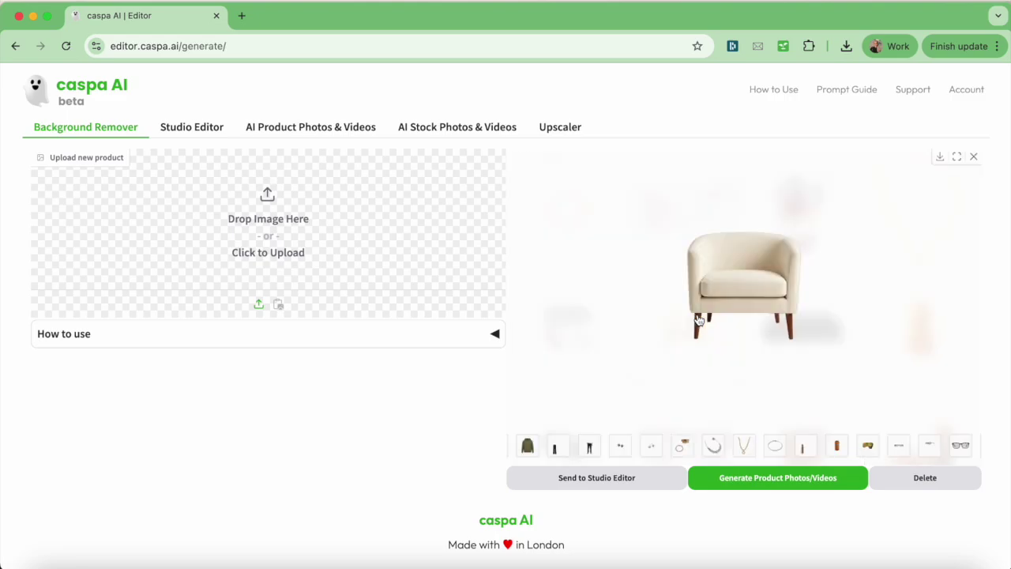
pyautogui.click(756, 483)
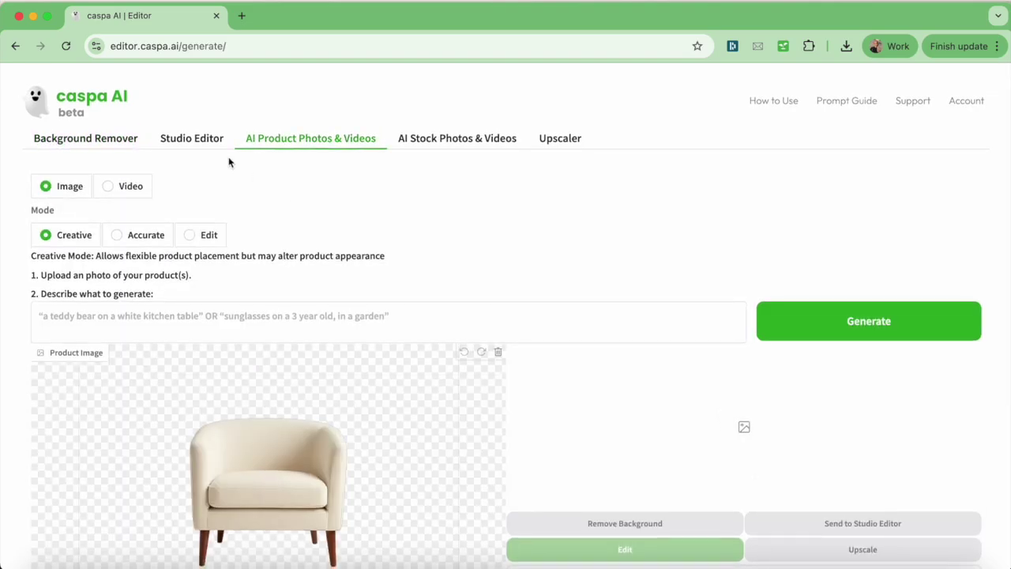
pyautogui.click(48, 15)
pyautogui.click(126, 170)
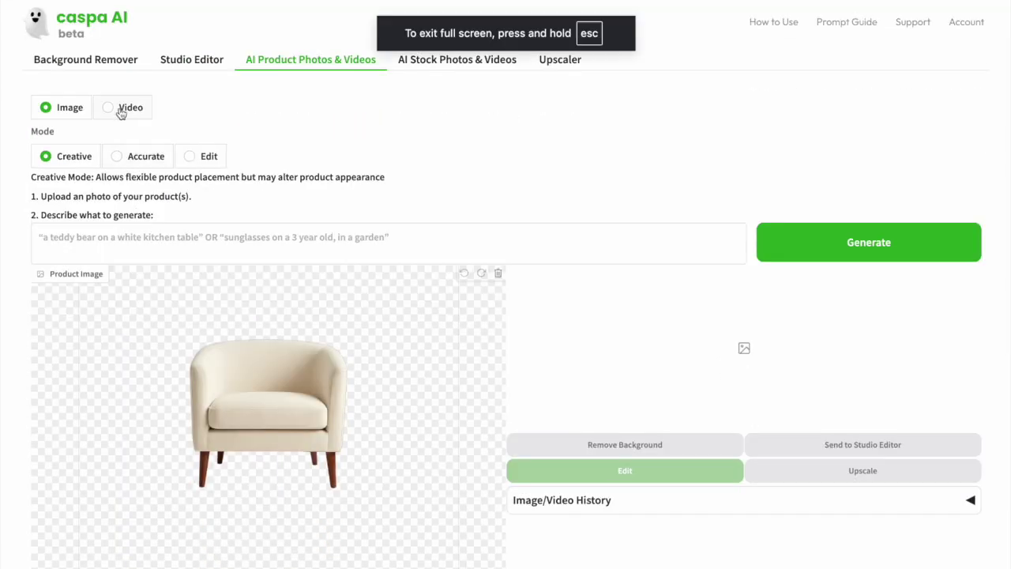
# Step: Write the deep blue room, velvet curtains and marble floor armchair prompt, correcting the 'armchair' typo
pyautogui.click(361, 186)
pyautogui.write('this exact armchari in a deep blue room with v')
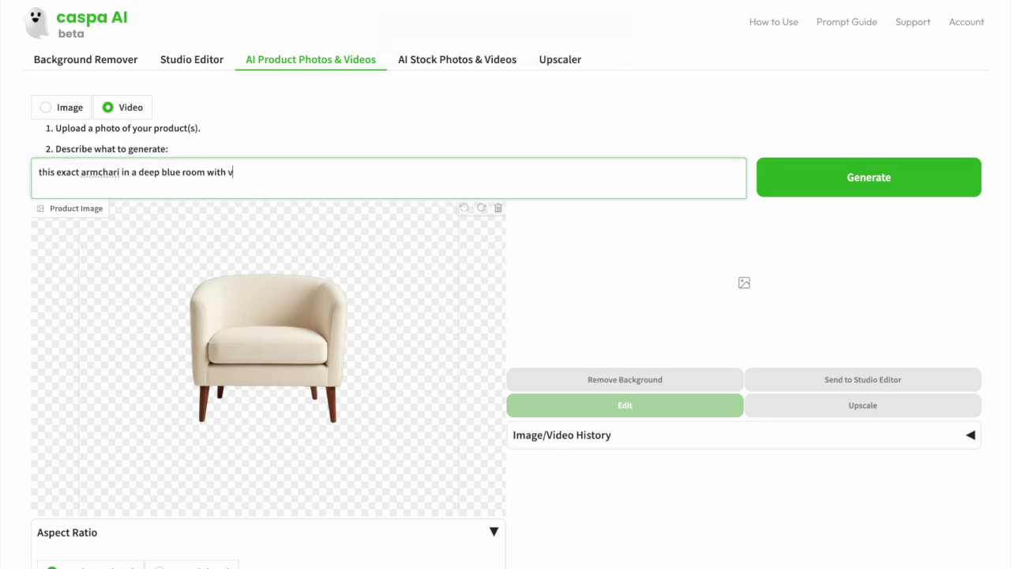
pyautogui.hotkey('alt', 'Left')
pyautogui.hotkey('alt', 'Left')
pyautogui.hotkey('alt', 'Left')
pyautogui.hotkey('alt', 'Left')
pyautogui.hotkey('alt', 'Left')
pyautogui.hotkey('alt', 'Left')
pyautogui.hotkey('alt', 'Left')
pyautogui.hotkey('alt', 'Left')
pyautogui.press('Left')
pyautogui.press('BackSpace')
pyautogui.press('BackSpace')
pyautogui.write('ir')
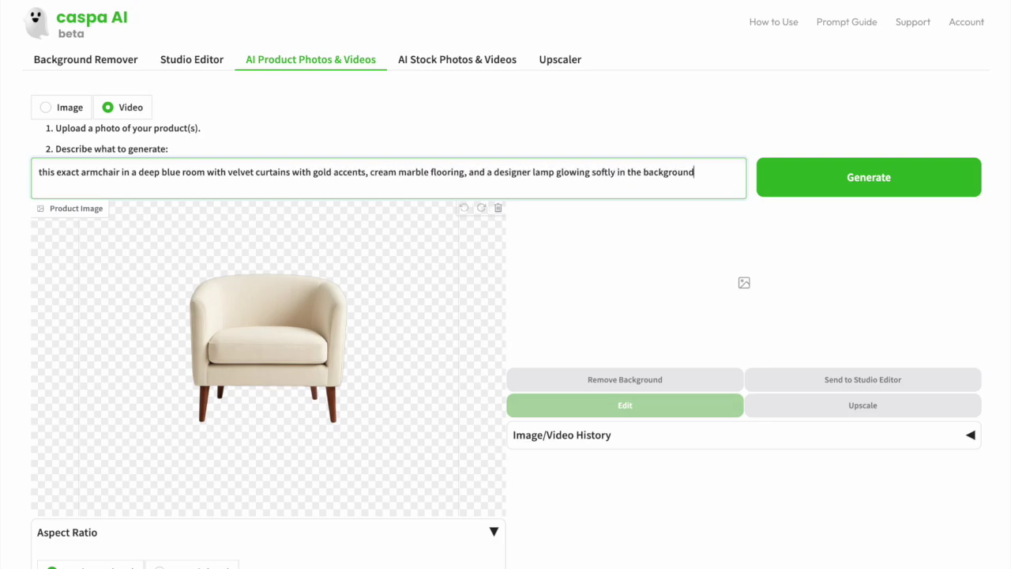
pyautogui.write('refined and hi')
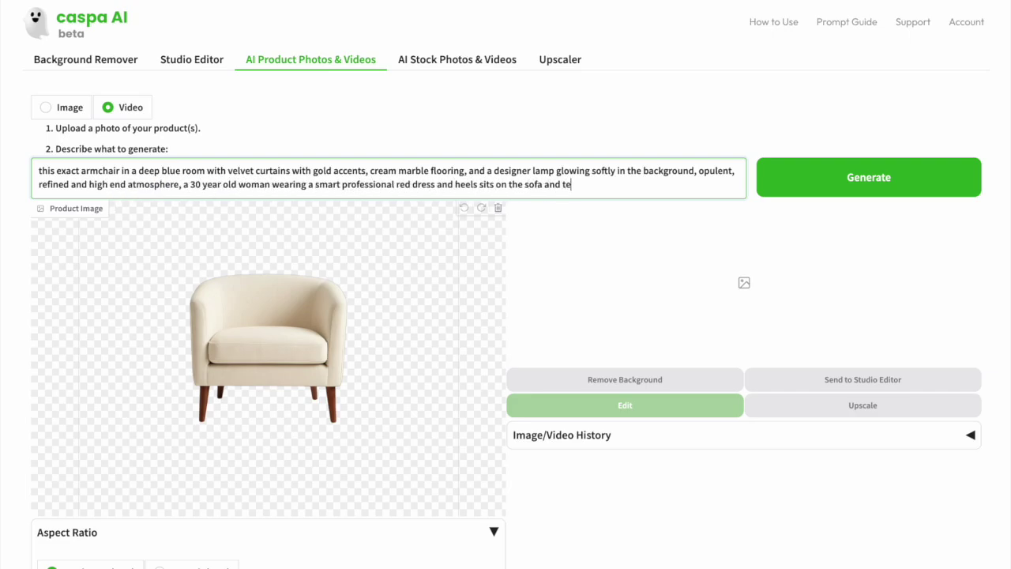
# Step: Generate the 8-second armchair video with the woman in red and play it
pyautogui.click(807, 177)
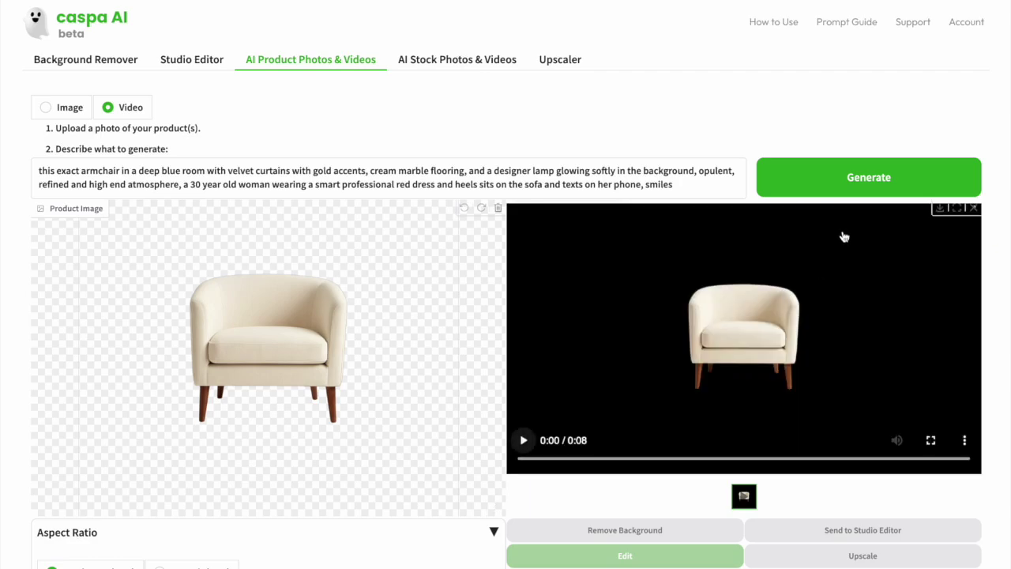
pyautogui.click(867, 188)
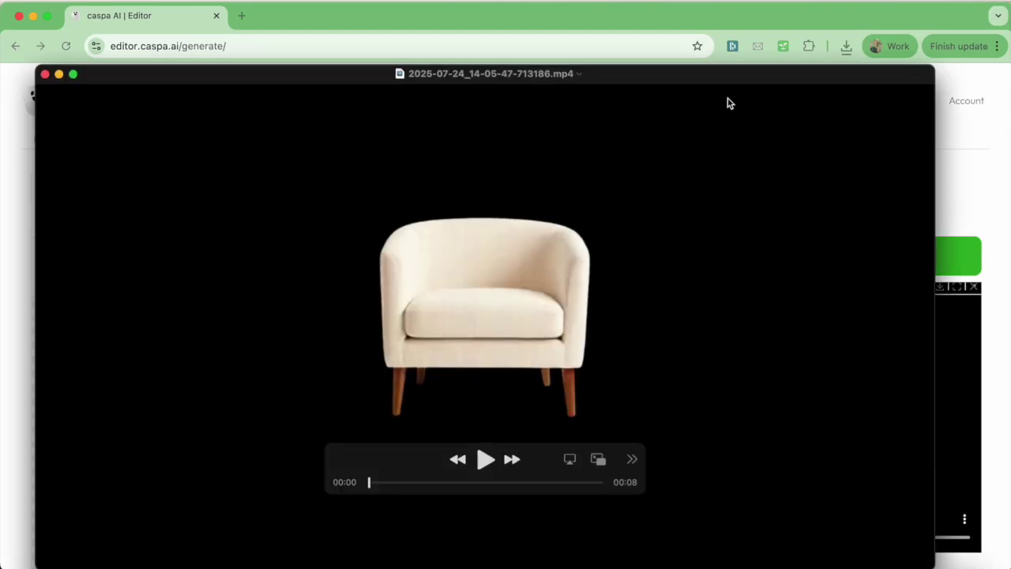
# Step: Play the landscape armchair MP4 in QuickTime Player, then close the window
pyautogui.press('space')
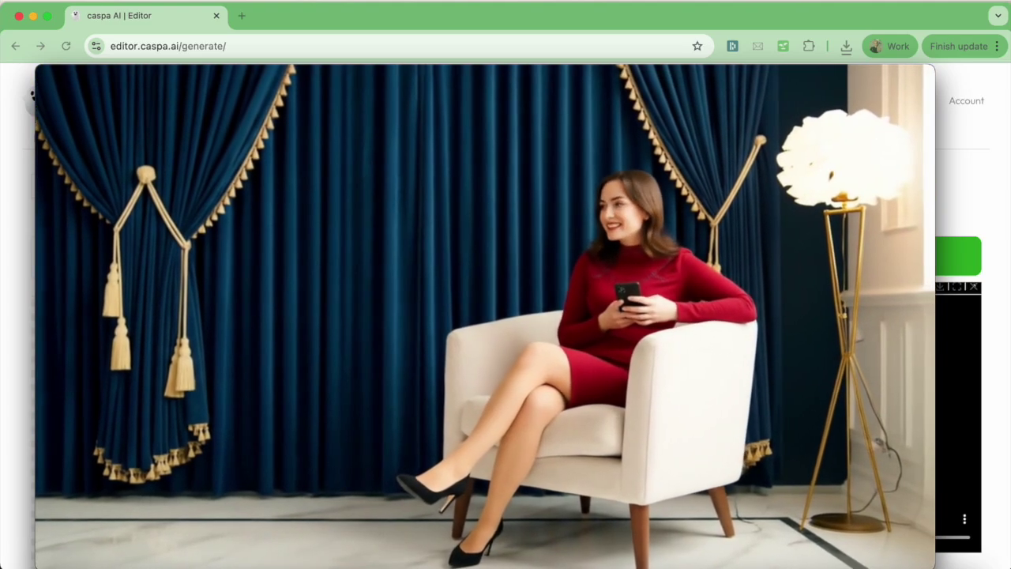
pyautogui.click(43, 75)
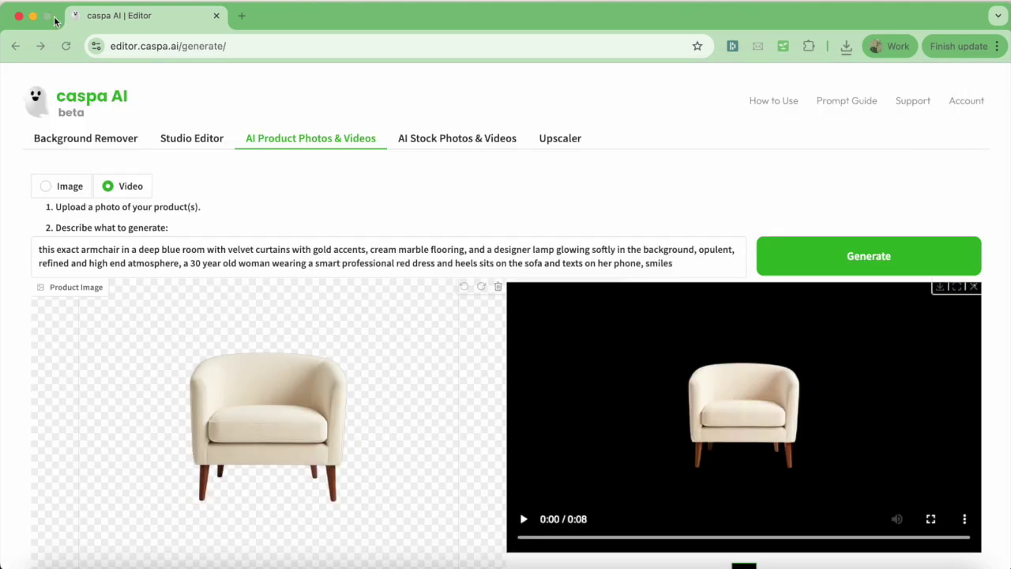
# Step: Switch the armchair video's aspect ratio to Portrait 9:16
pyautogui.click(47, 16)
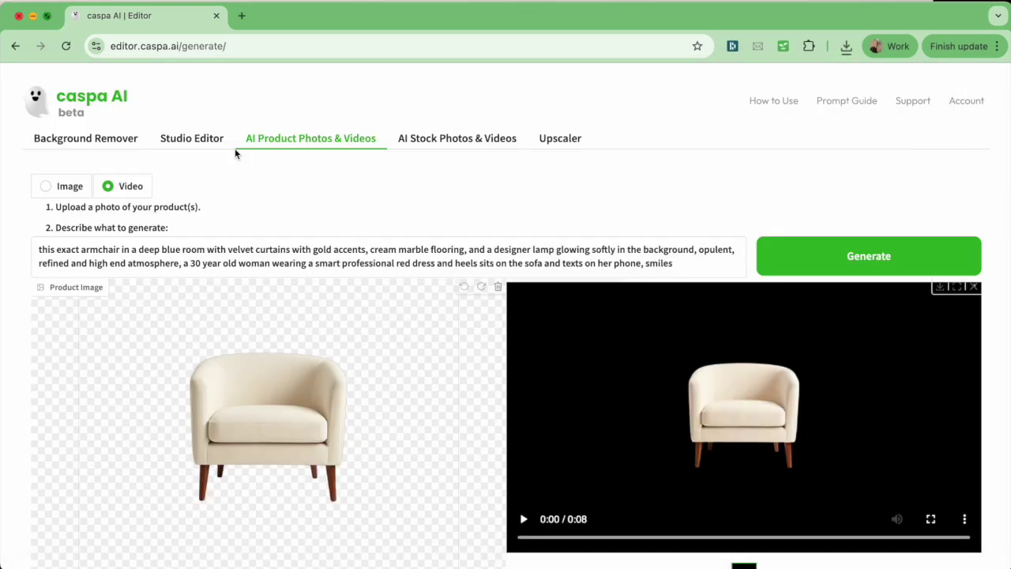
pyautogui.scroll(-2, 322, 243)
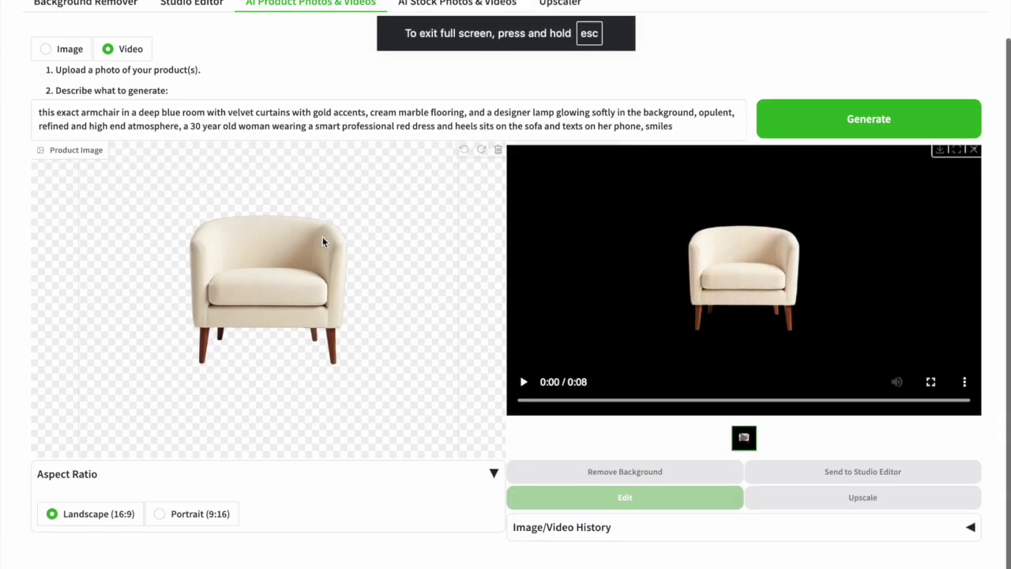
pyautogui.click(190, 519)
pyautogui.scroll(2, 548, 337)
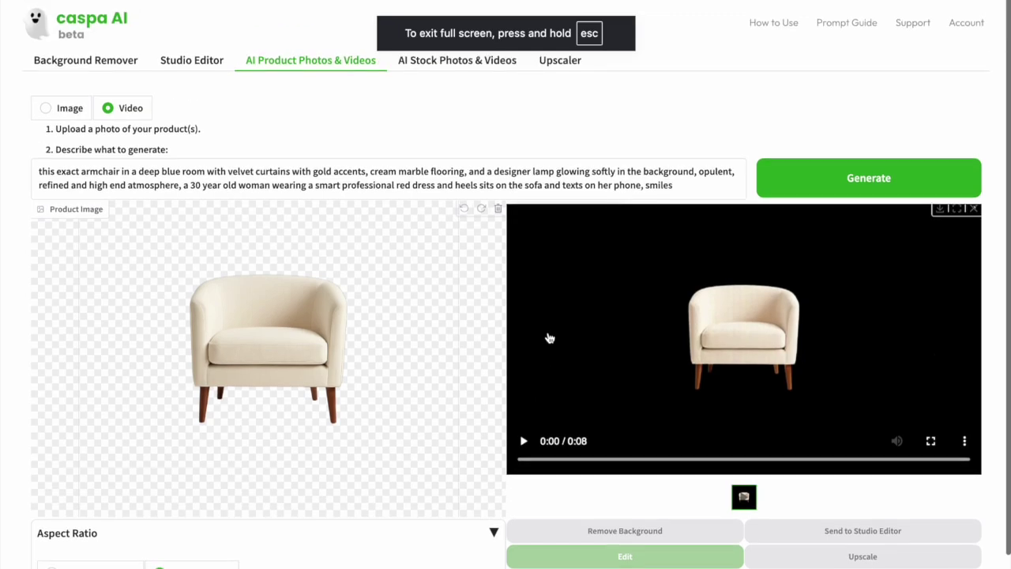
# Step: Generate the portrait armchair video, preview it and download it
pyautogui.click(890, 176)
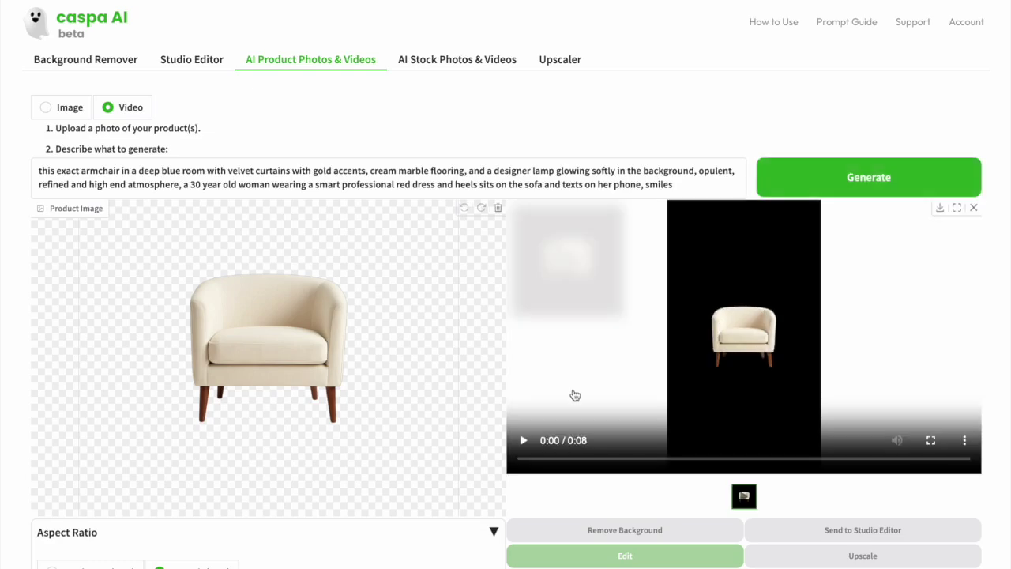
pyautogui.click(524, 440)
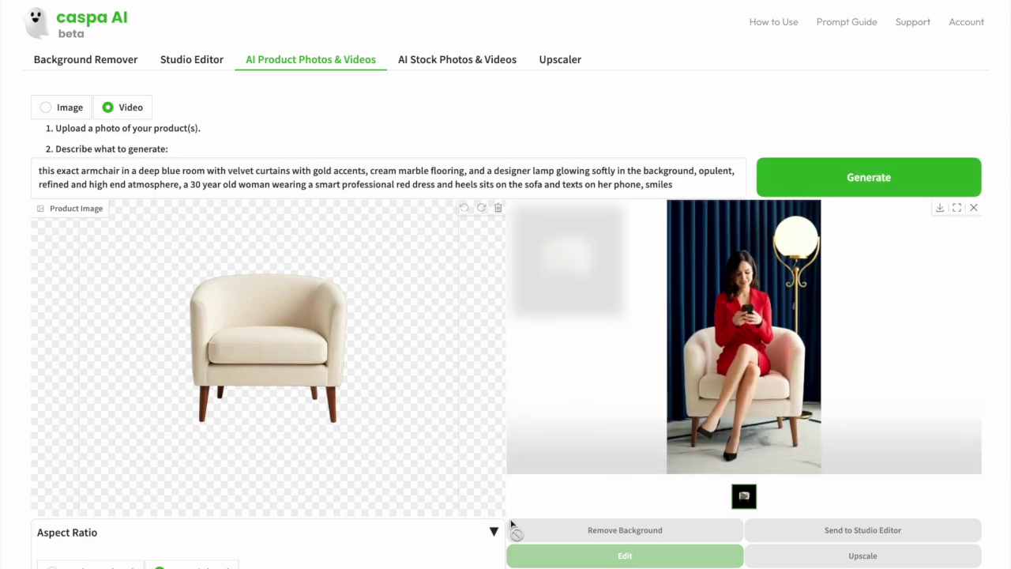
pyautogui.click(939, 207)
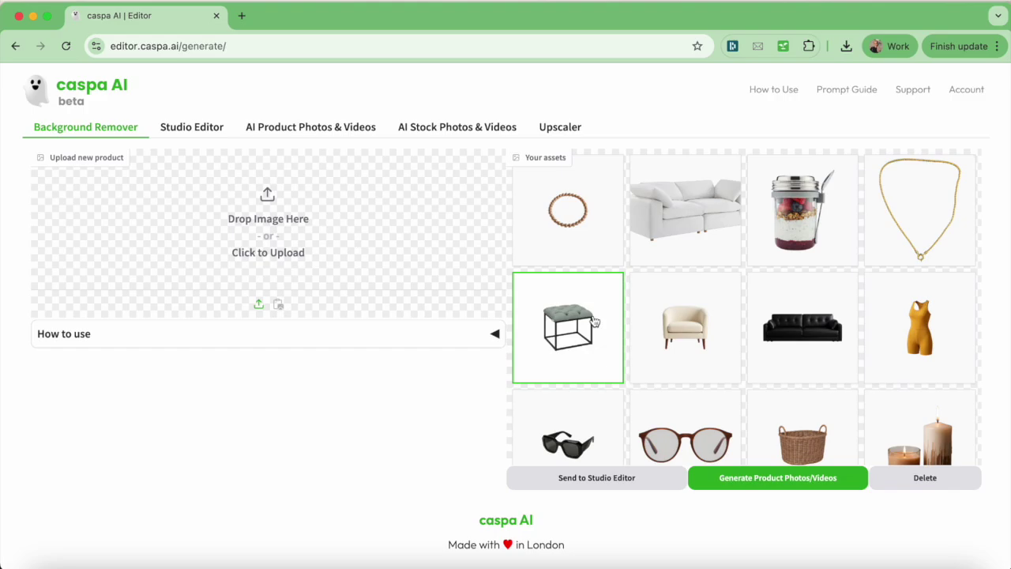
# Step: Send the green footstool asset to product generation in Video mode
pyautogui.click(595, 321)
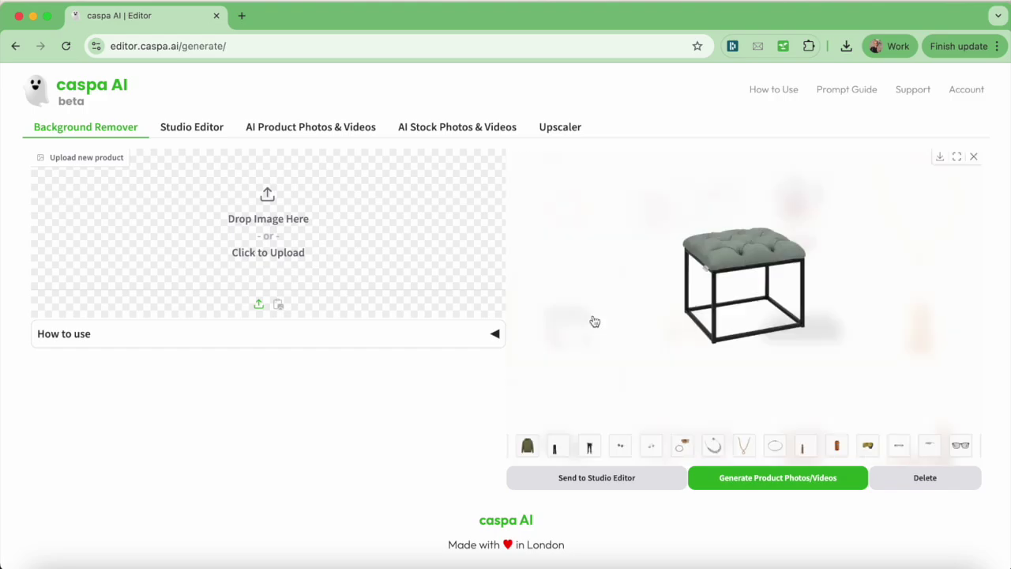
pyautogui.click(760, 479)
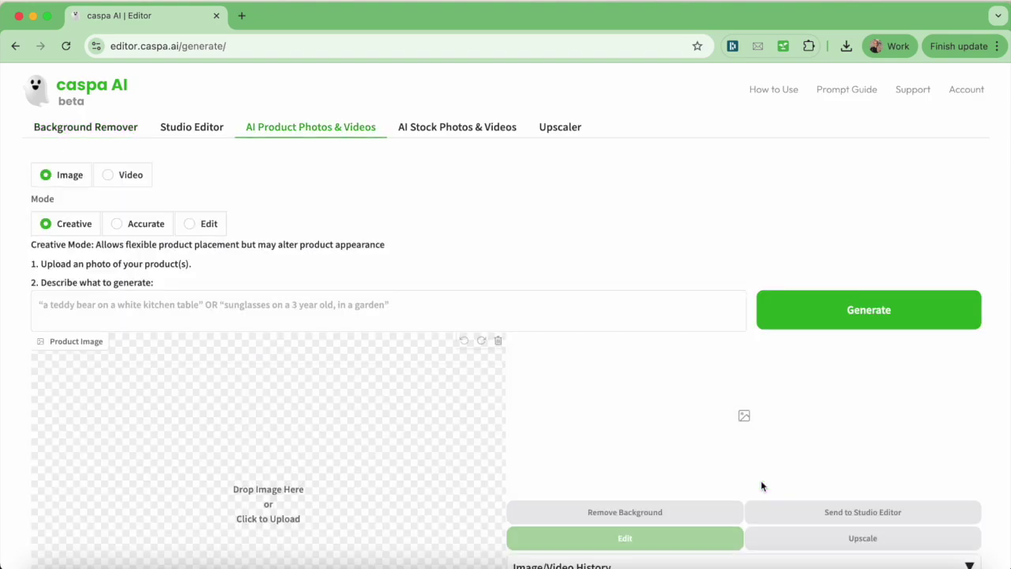
pyautogui.click(130, 167)
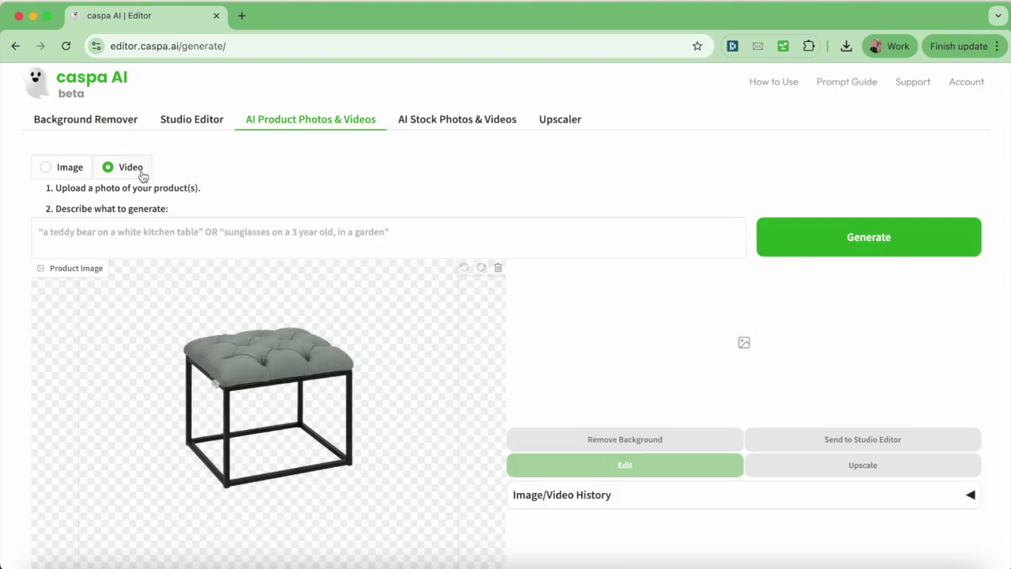
pyautogui.click(49, 15)
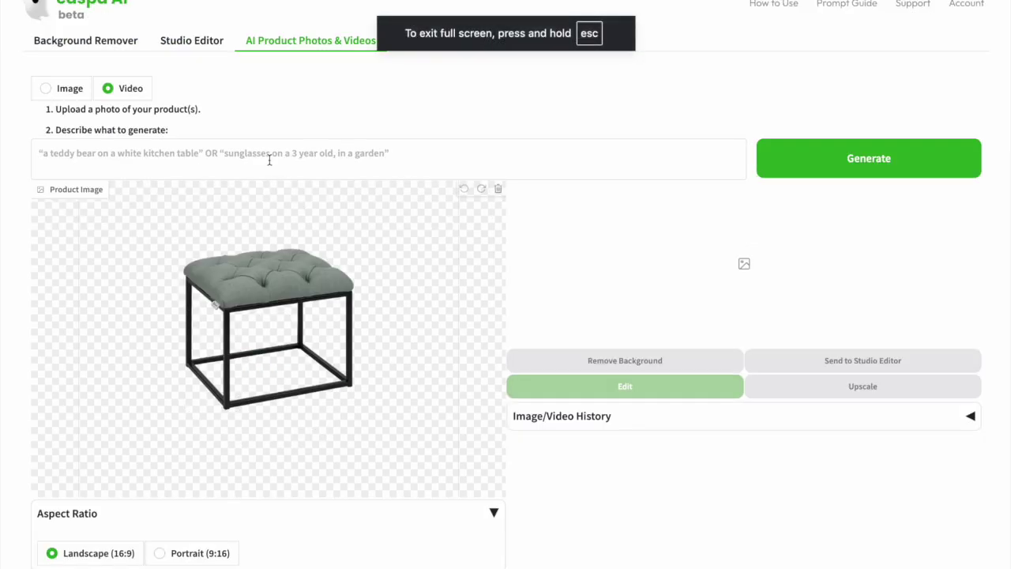
# Step: Describe a hallway where a man walks in and sits on the footstool, and generate
pyautogui.click(269, 160)
pyautogui.write('this exa')
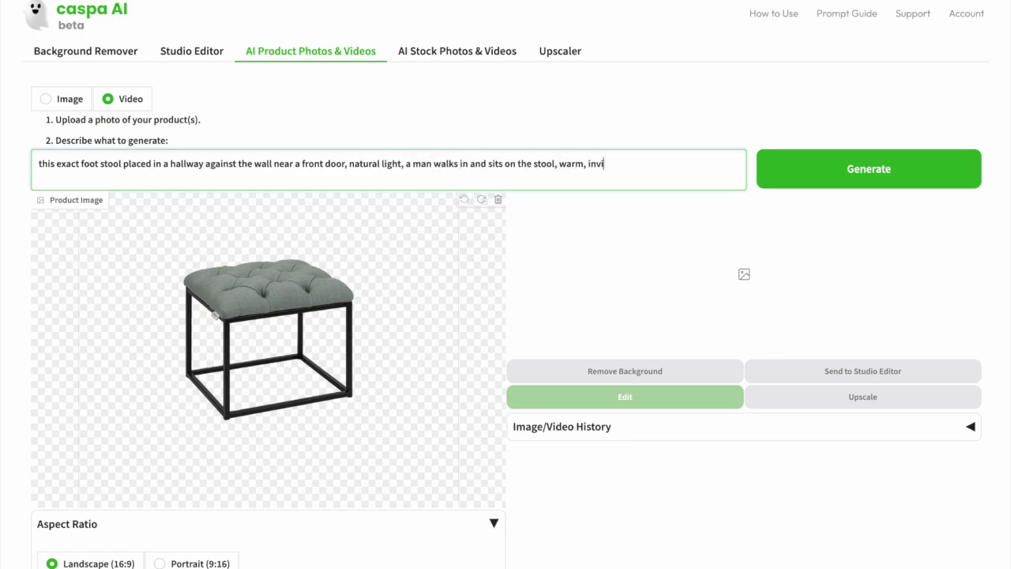
pyautogui.write('home decor')
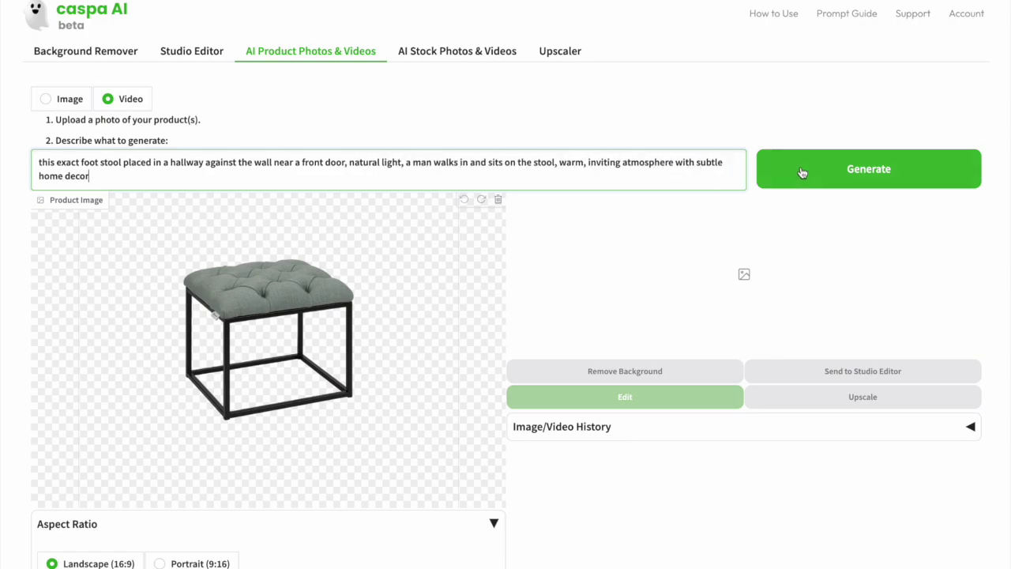
pyautogui.click(802, 172)
# Step: Generate the landscape footstool hallway video, preview it and download the MP4
pyautogui.click(820, 175)
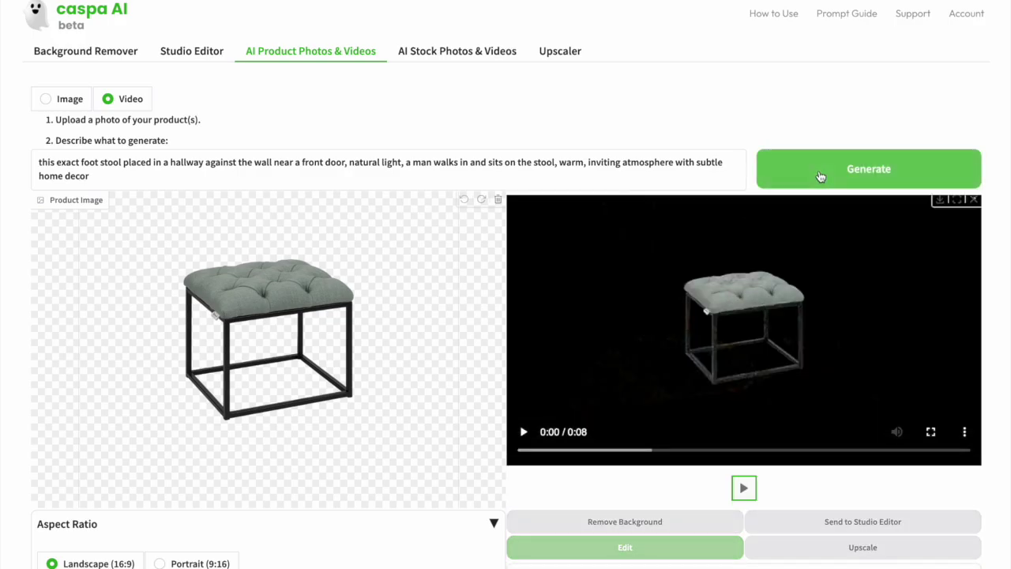
pyautogui.click(524, 433)
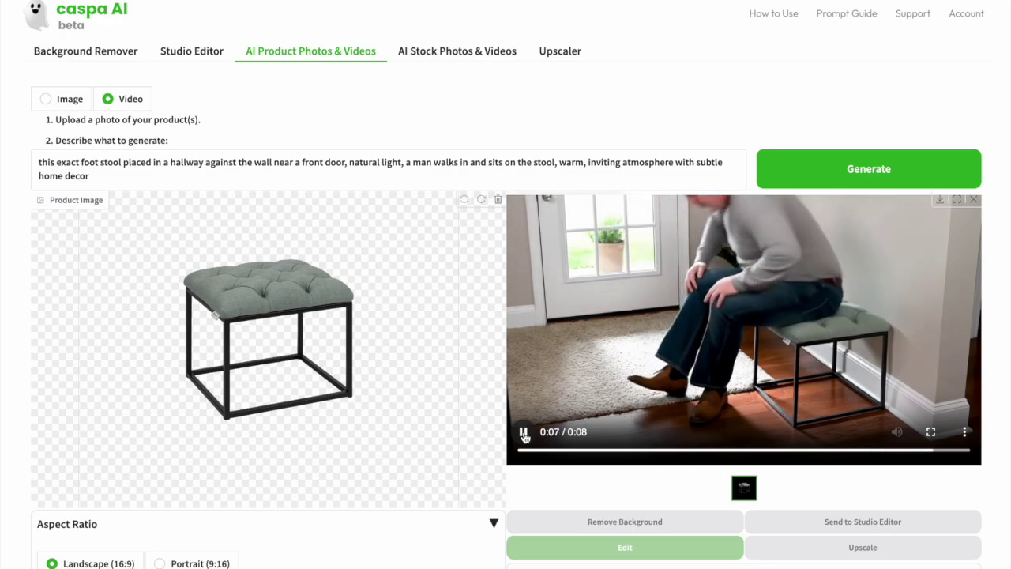
pyautogui.click(938, 201)
# Step: Play the downloaded footstool hallway MP4 in QuickTime Player, then close its window
pyautogui.click(738, 59)
pyautogui.click(486, 460)
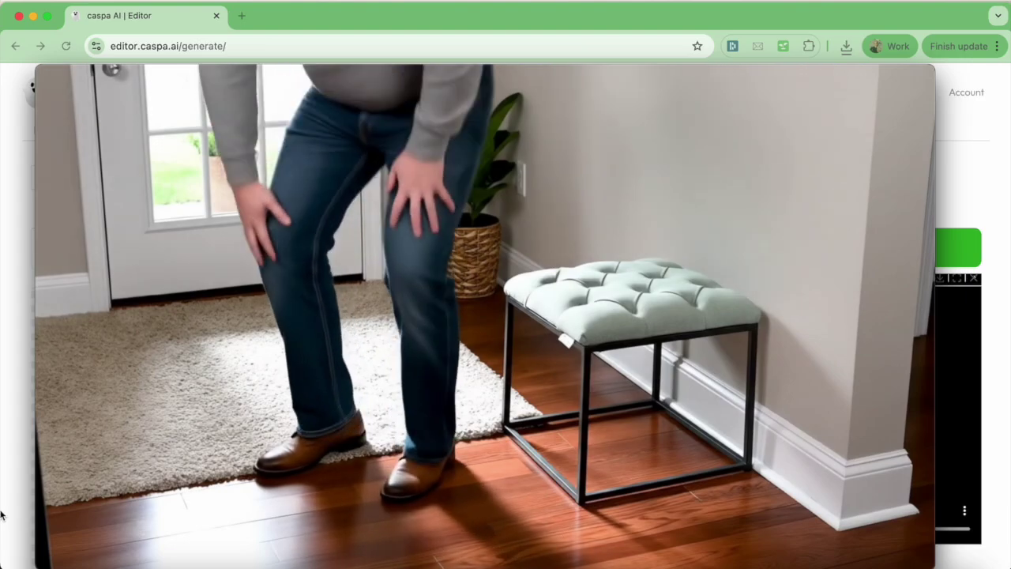
pyautogui.press('super+w')
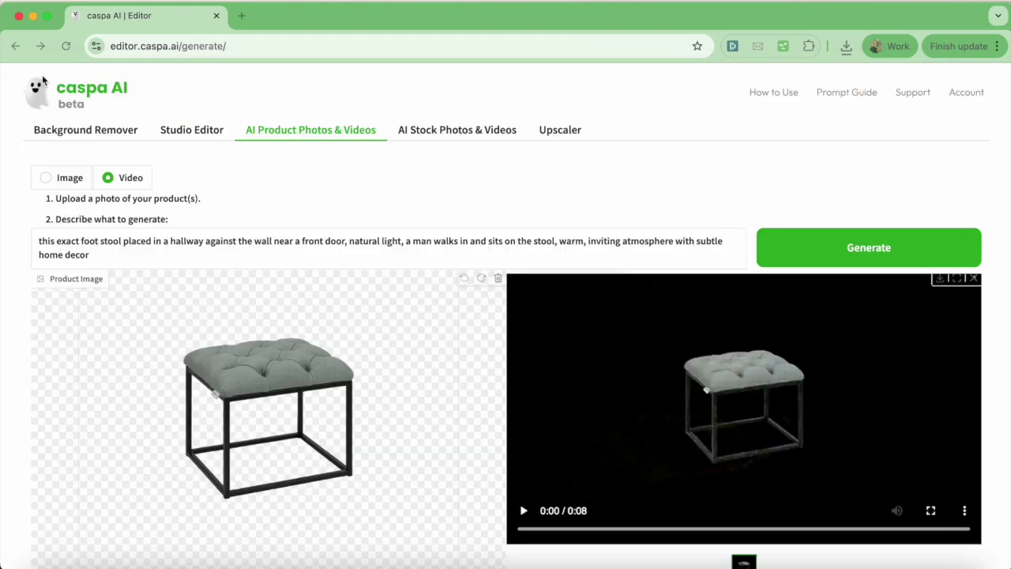
# Step: Generate a 9:16 portrait footstool hallway video, preview it, then regenerate and preview again
pyautogui.press('ctrl+super+f')
pyautogui.scroll(-1, 198, 395)
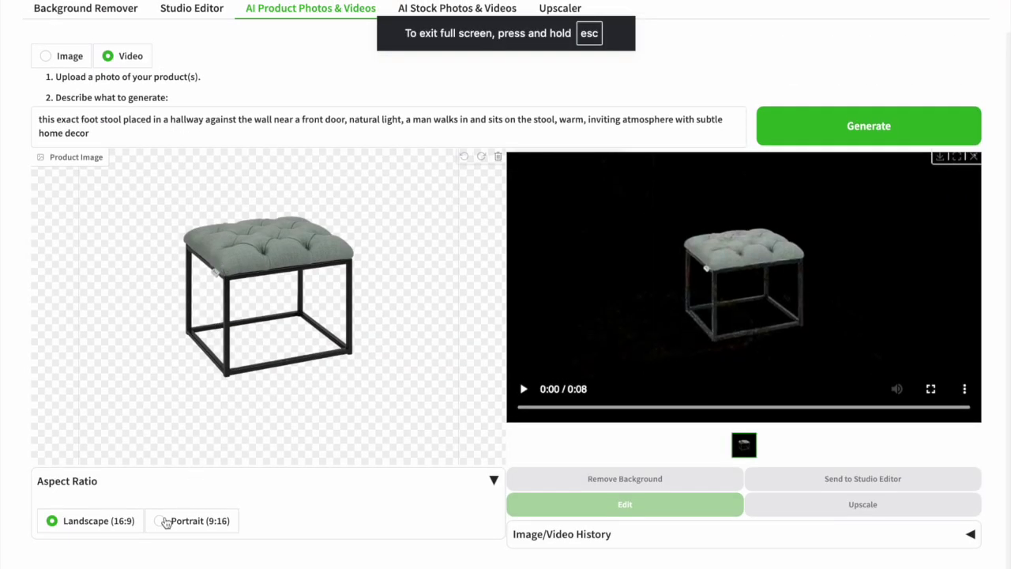
pyautogui.scroll(2, 481, 343)
pyautogui.click(824, 181)
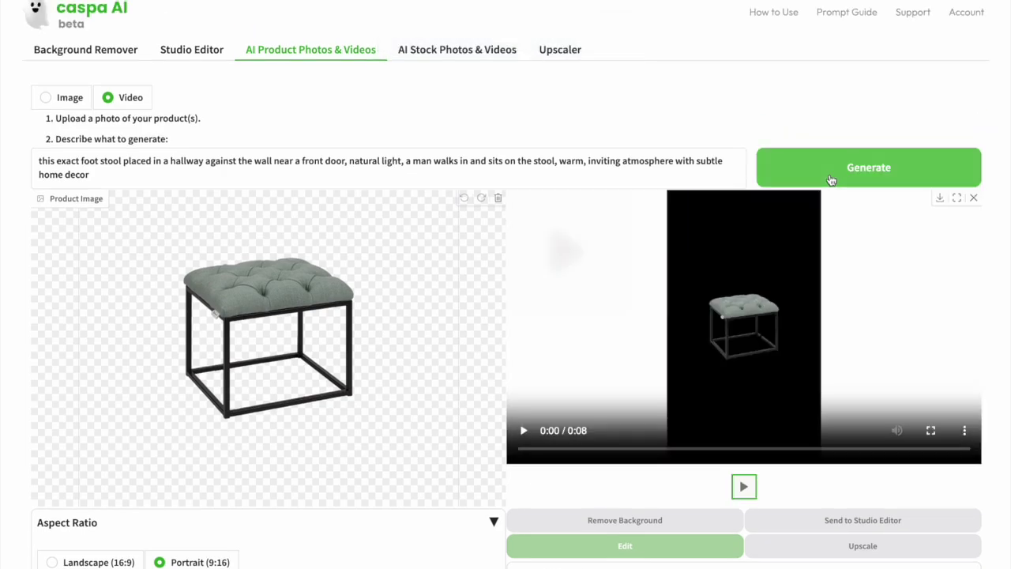
pyautogui.click(524, 430)
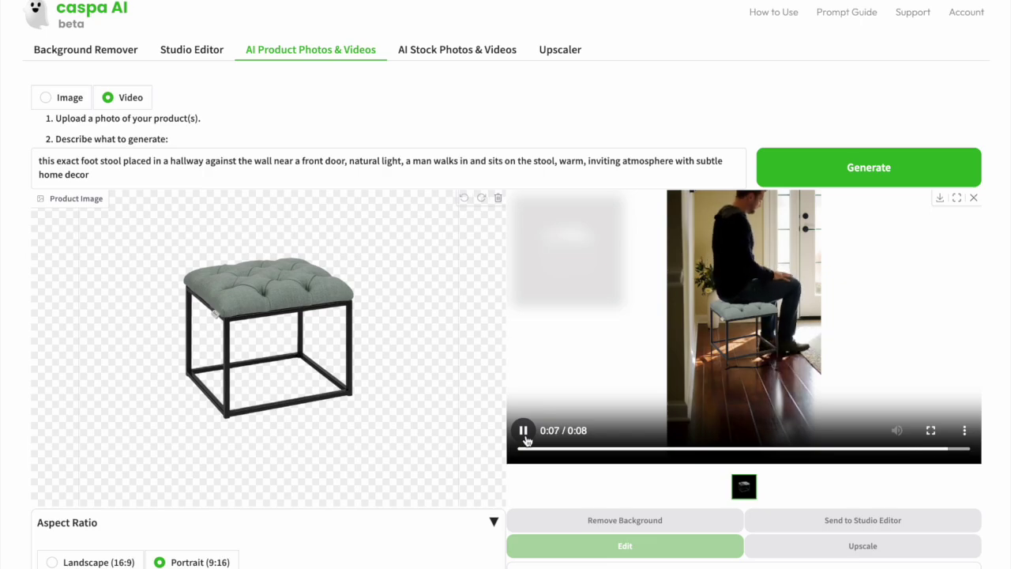
pyautogui.click(831, 174)
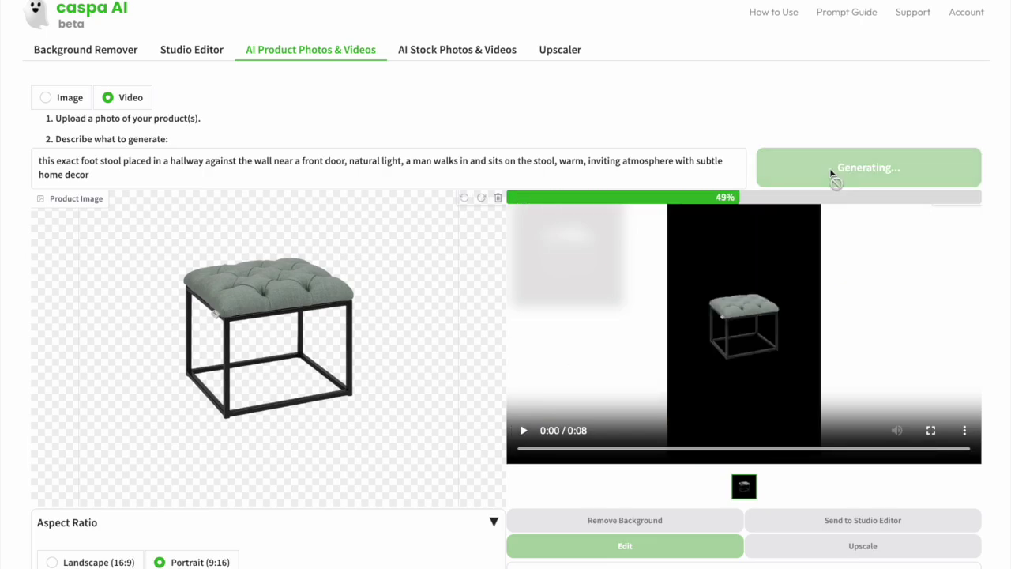
pyautogui.click(521, 442)
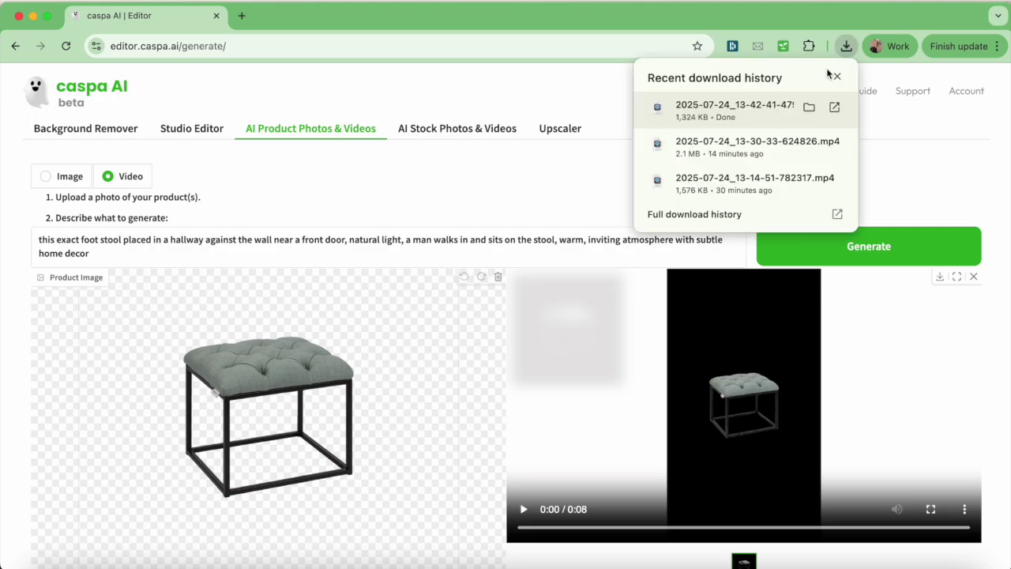
# Step: Open the downloaded portrait footstool MP4 in QuickTime, centre the window and play it
pyautogui.click(727, 108)
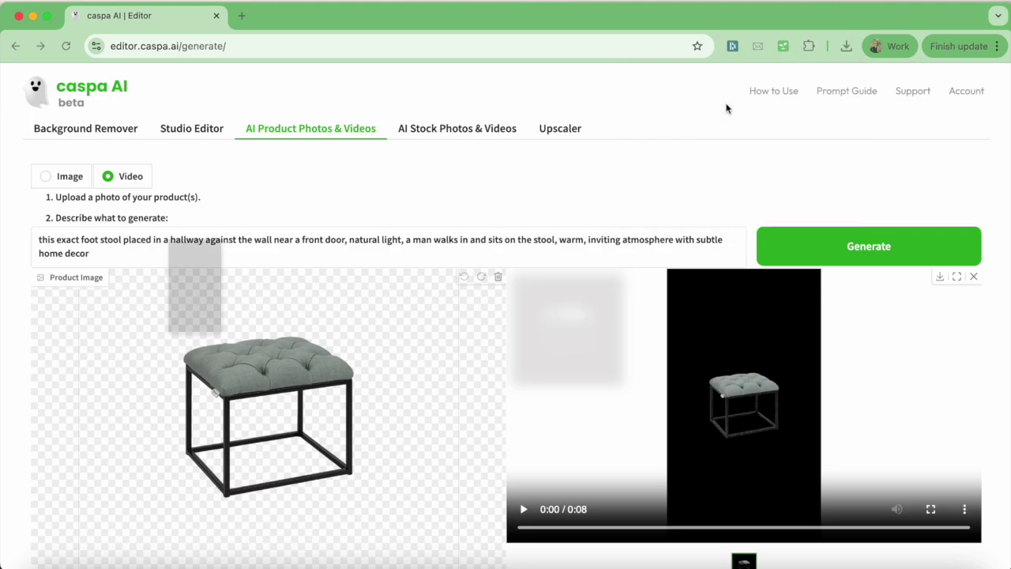
pyautogui.moveTo(307, 21); pyautogui.dragTo(626, 20)
pyautogui.press('space')
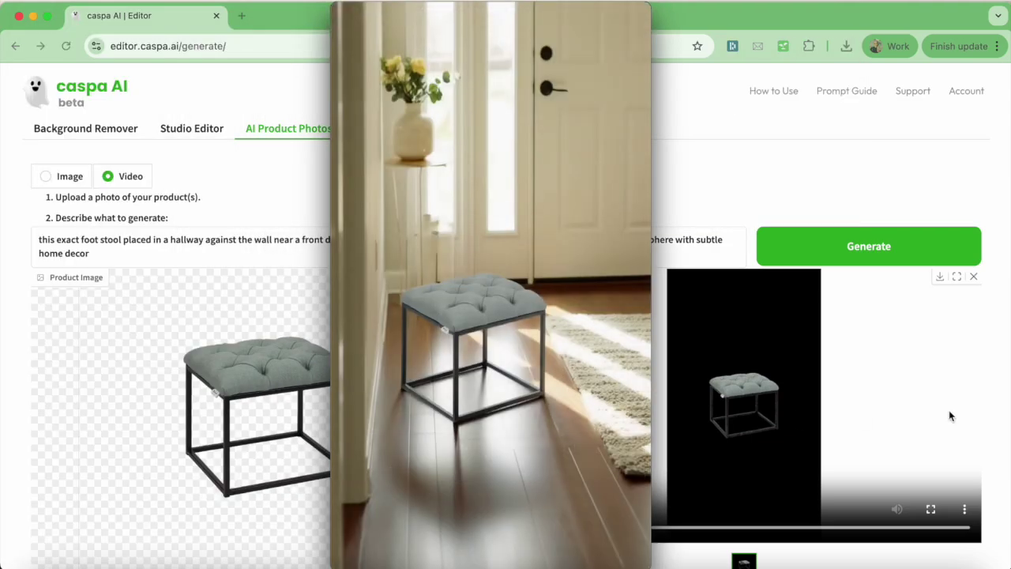